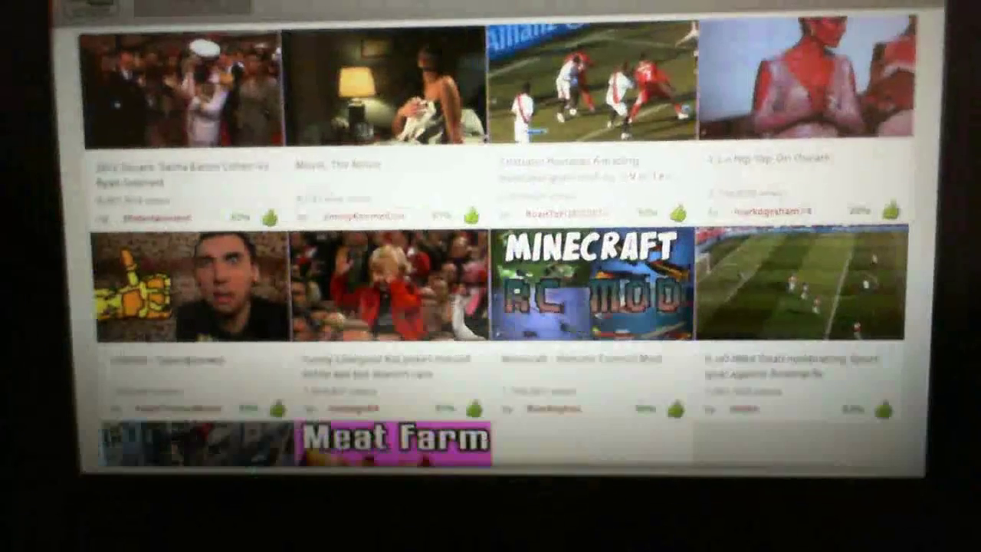
Dismiss the Video Error, switch to another video set, and page through the thumbnails
{"action": "left_click", "coordinate": [489, 325]}
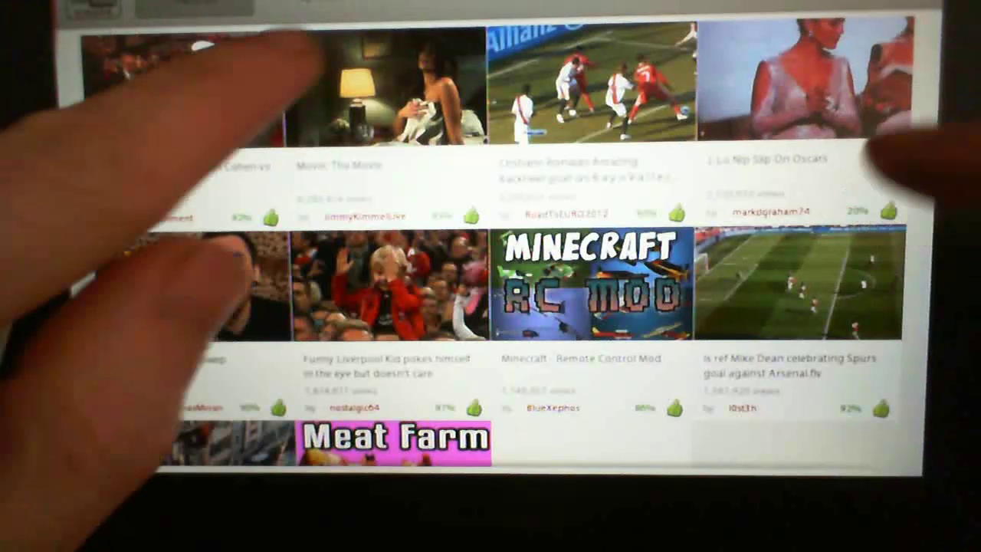
{"action": "left_click", "coordinate": [491, 15]}
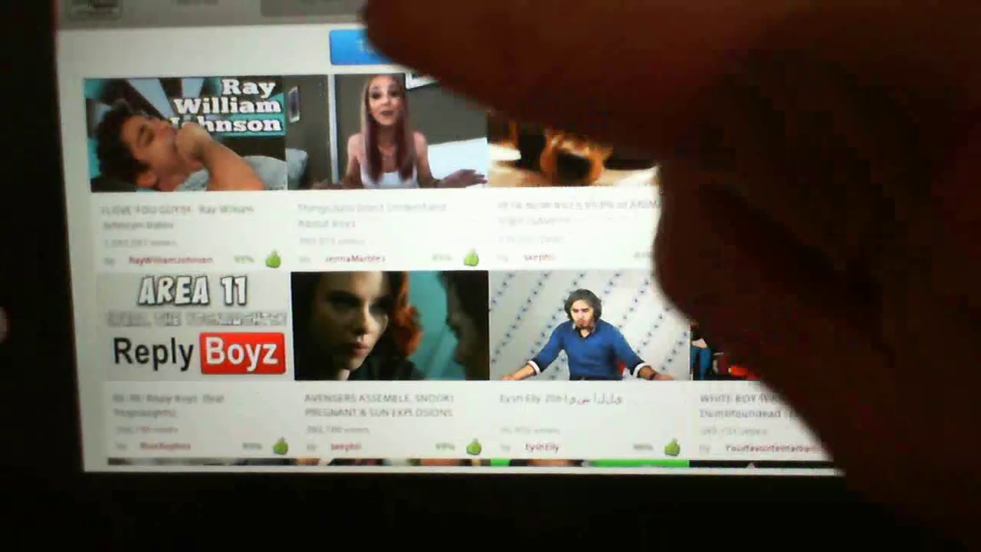
{"action": "left_click_drag", "start_coordinate": [766, 230], "coordinate": [307, 230]}
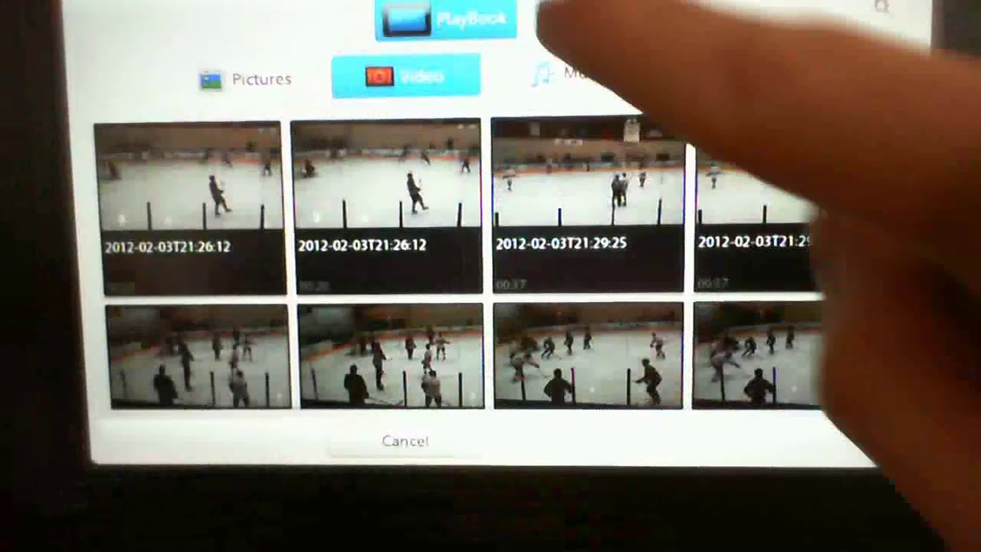
Browse the bb phone source and PlayBook Documents for uploadable files
{"action": "left_click", "coordinate": [563, 16]}
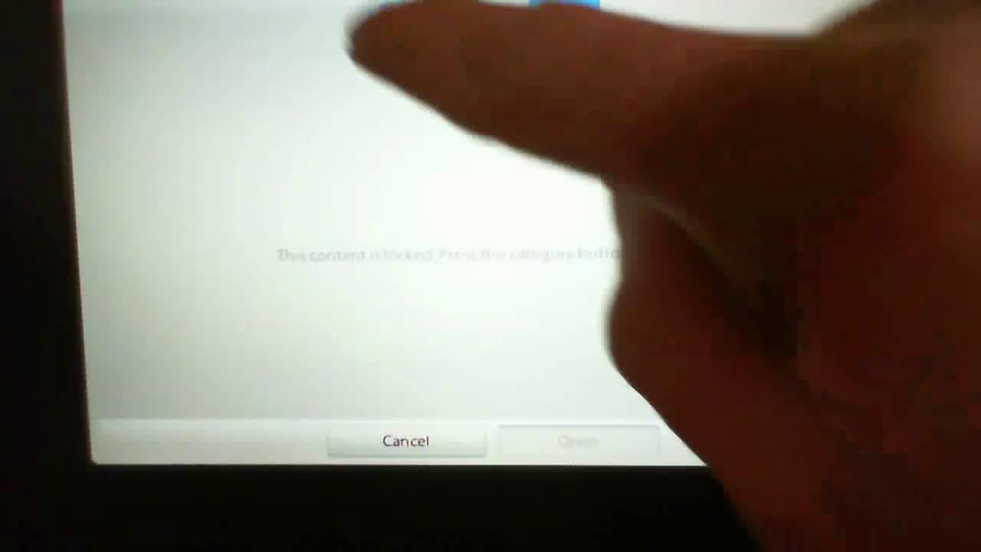
{"action": "left_click", "coordinate": [445, 19]}
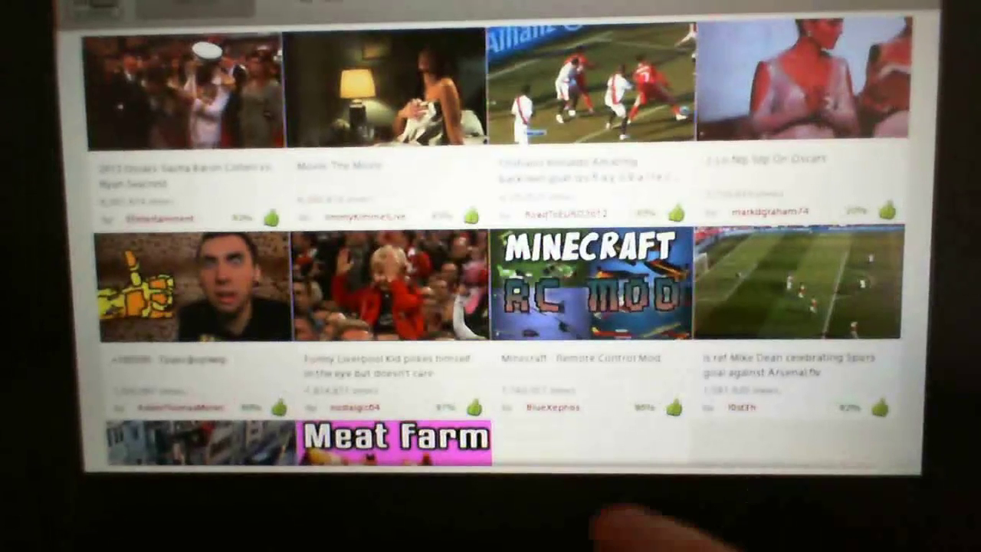
Close the YouTube app card and launch the PlayBook web browser
{"action": "key", "text": "super"}
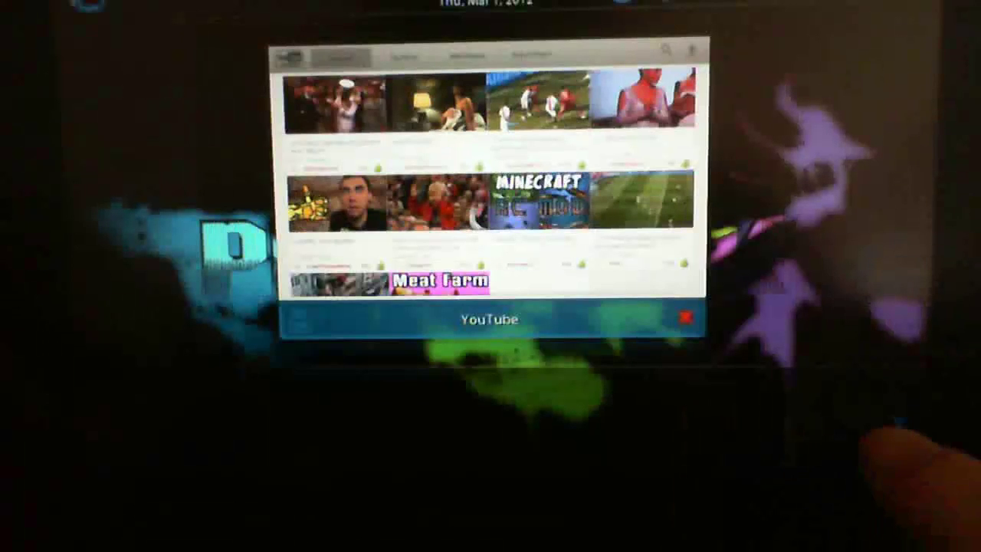
{"action": "left_click", "coordinate": [685, 317]}
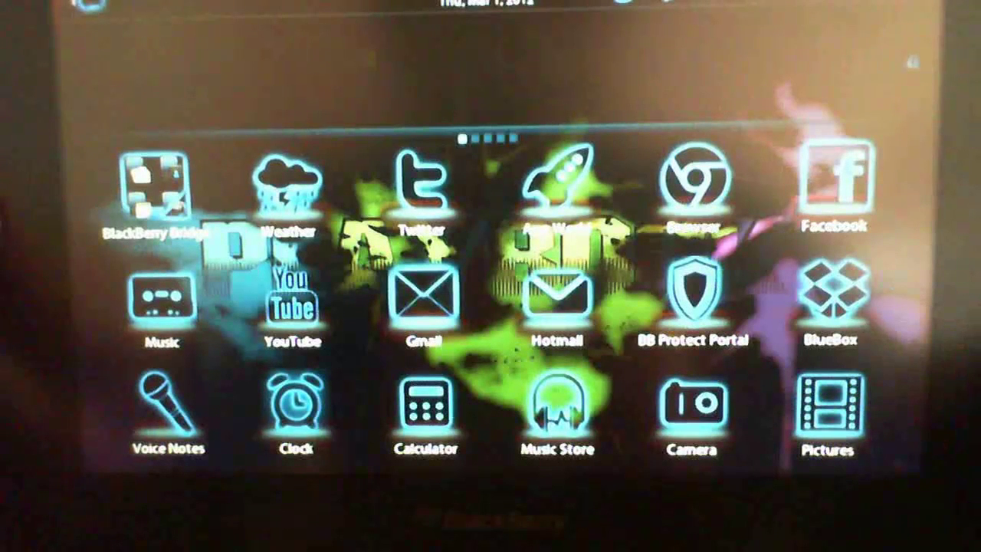
{"action": "left_click", "coordinate": [693, 188]}
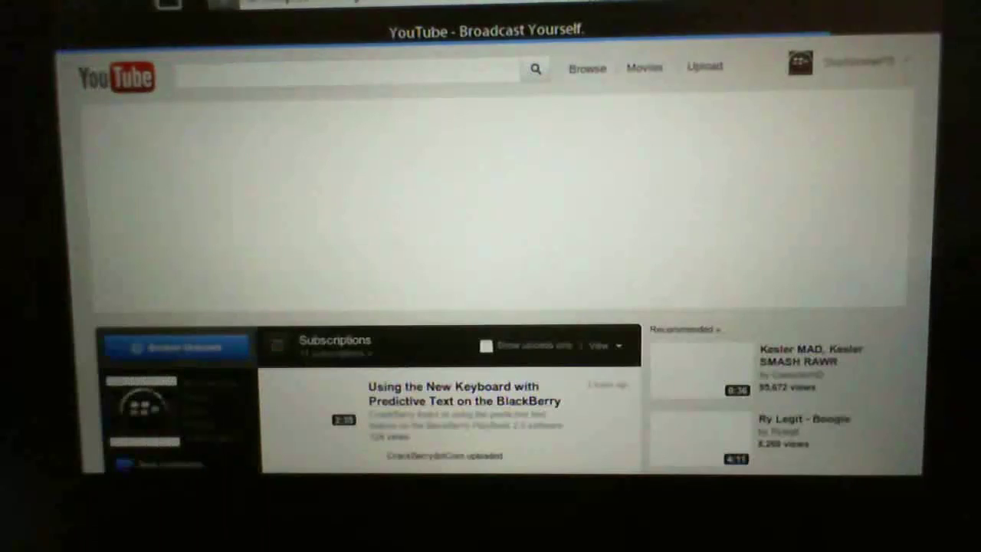
Go to YouTube's Upload page and choose Record from webcam
{"action": "left_click", "coordinate": [704, 66]}
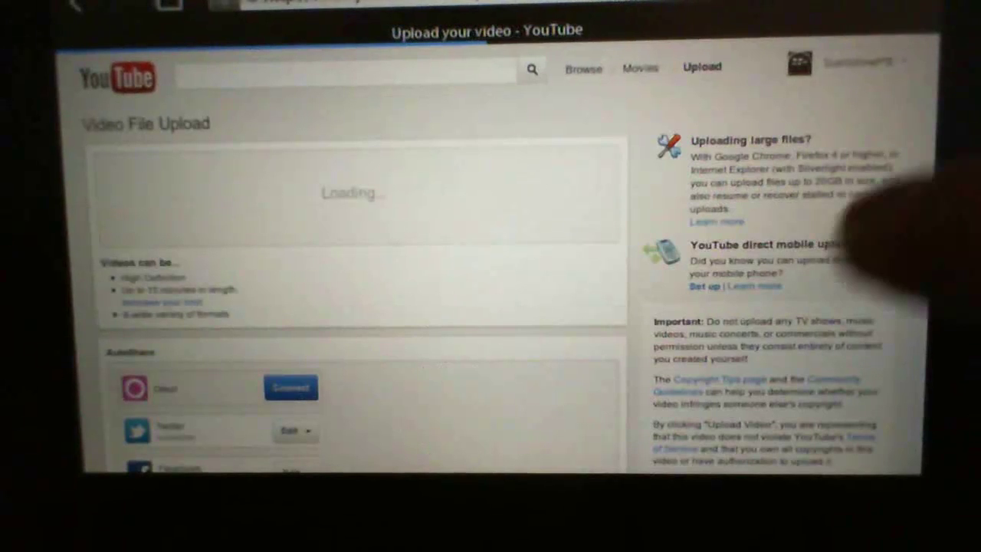
{"action": "left_click", "coordinate": [383, 197]}
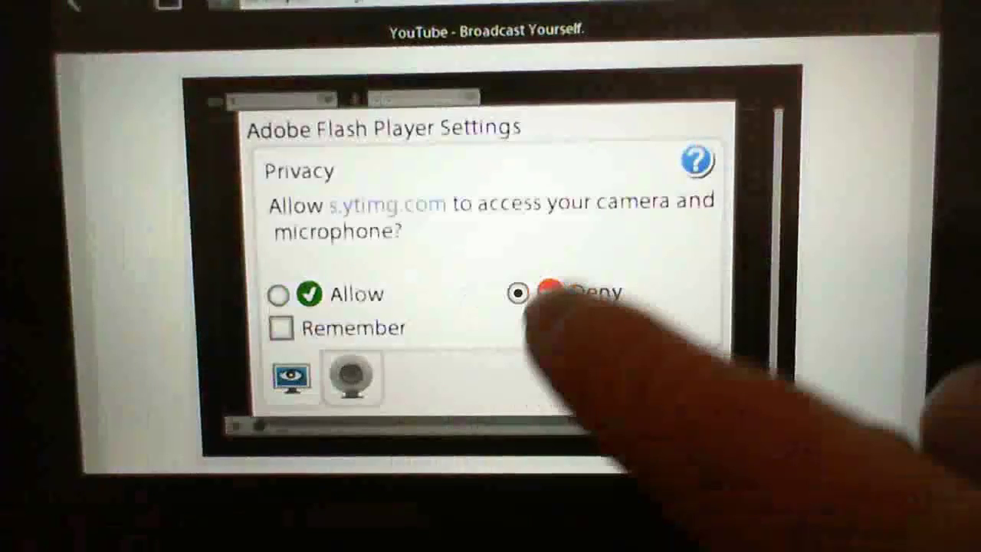
Dismiss the Flash privacy settings and select the front camera in the recorder
{"action": "left_click", "coordinate": [648, 383]}
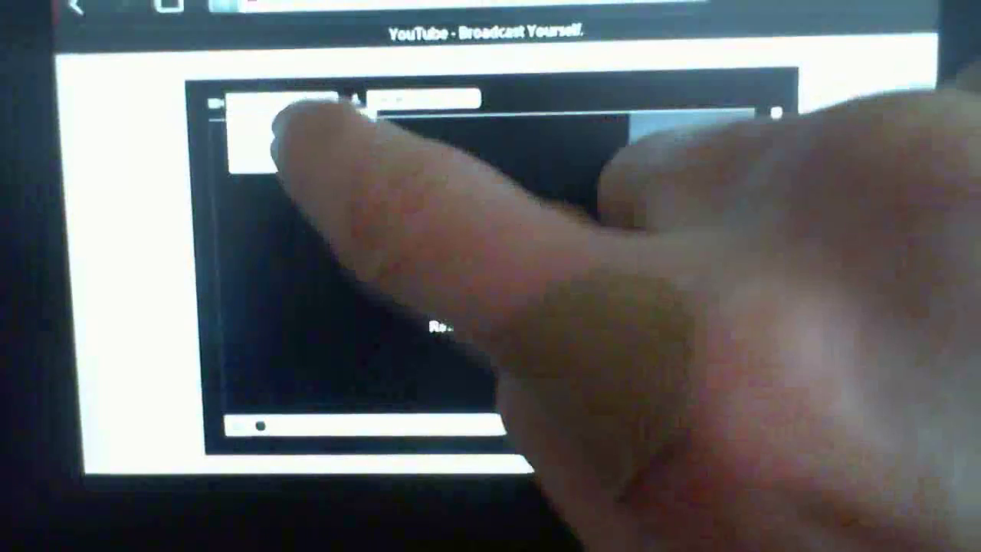
{"action": "left_click", "coordinate": [276, 102]}
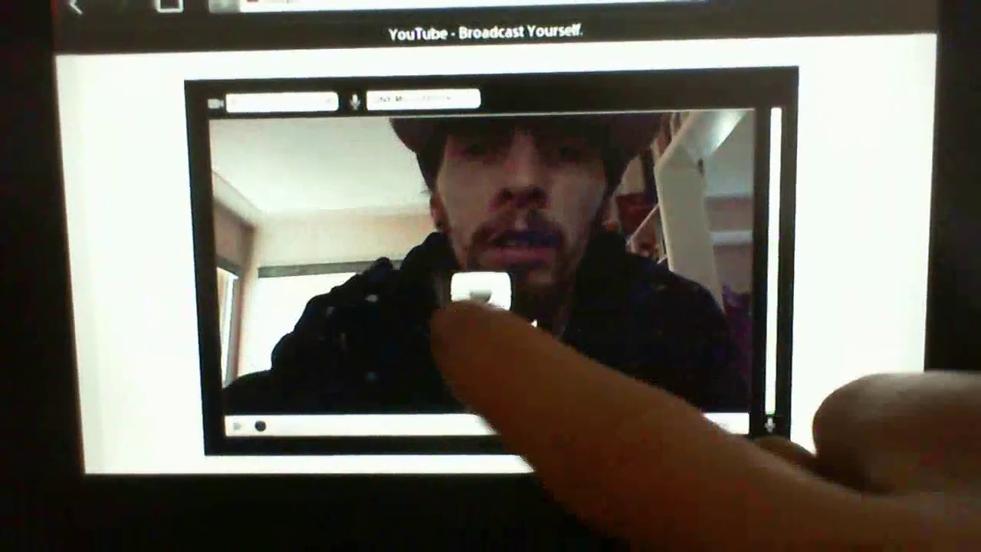
Start a webcam recording with Ready to Record, then stop it
{"action": "left_click", "coordinate": [481, 296]}
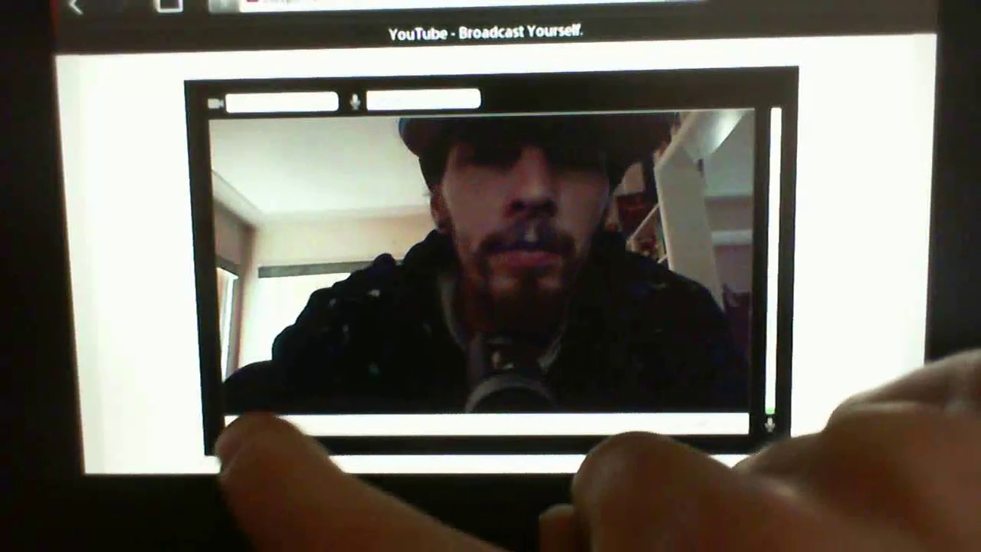
{"action": "left_click", "coordinate": [246, 429]}
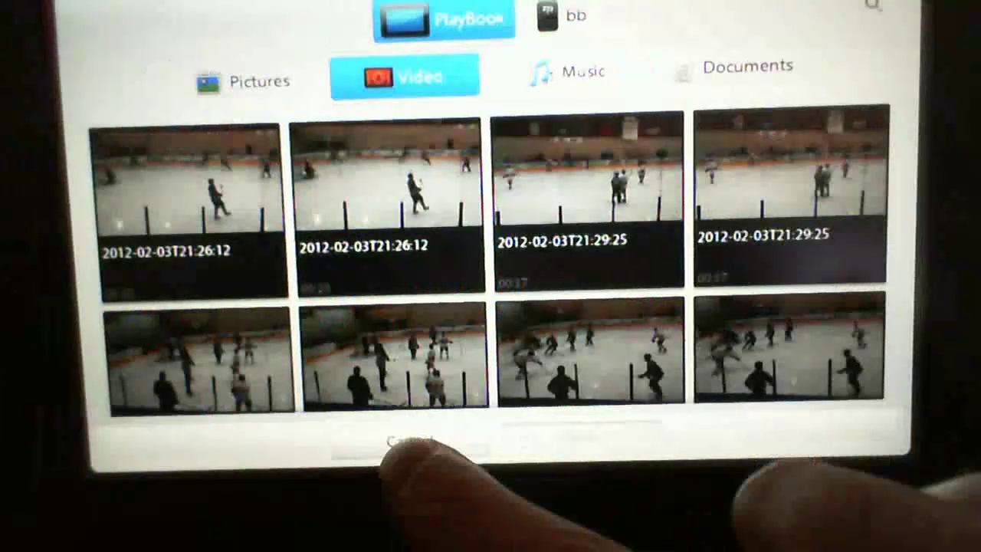
Cancel the video picker without selecting a clip
{"action": "left_click", "coordinate": [410, 441]}
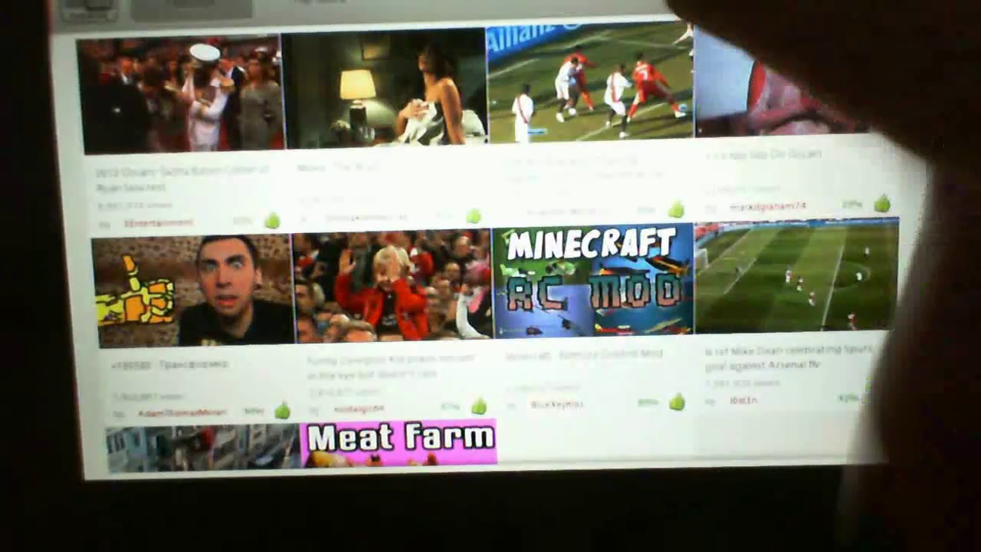